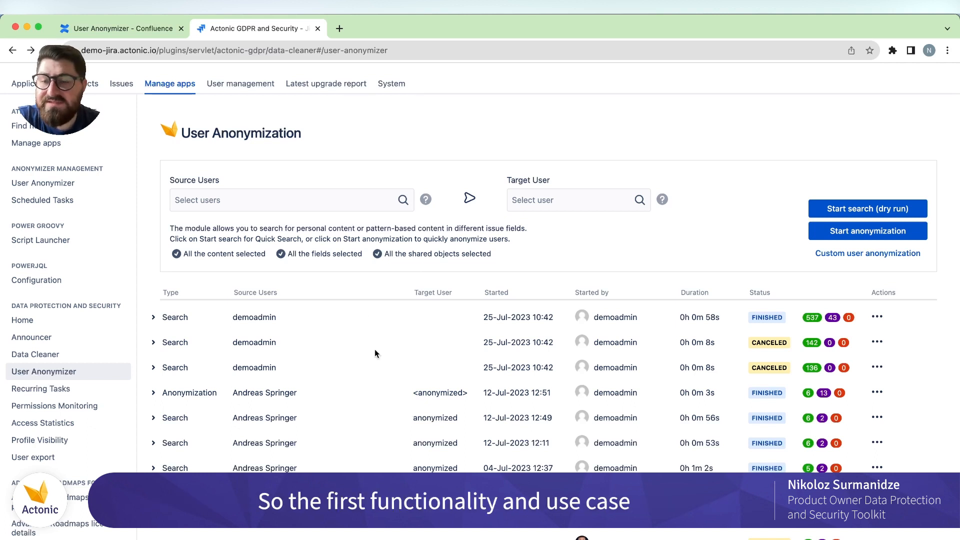
- Choose the fifth listed person as the source user and "anonymized" as the target user for the quick anonymization
click(319, 209)
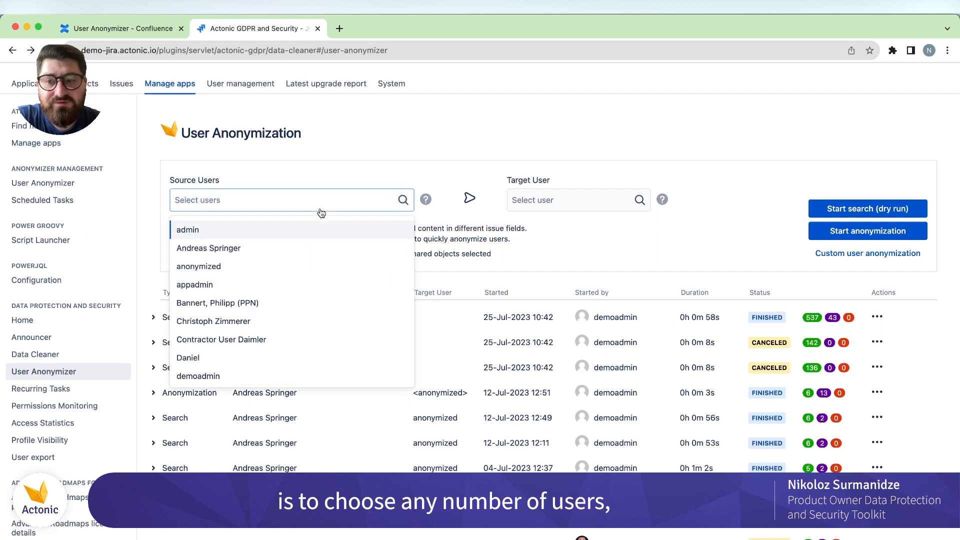
click(307, 303)
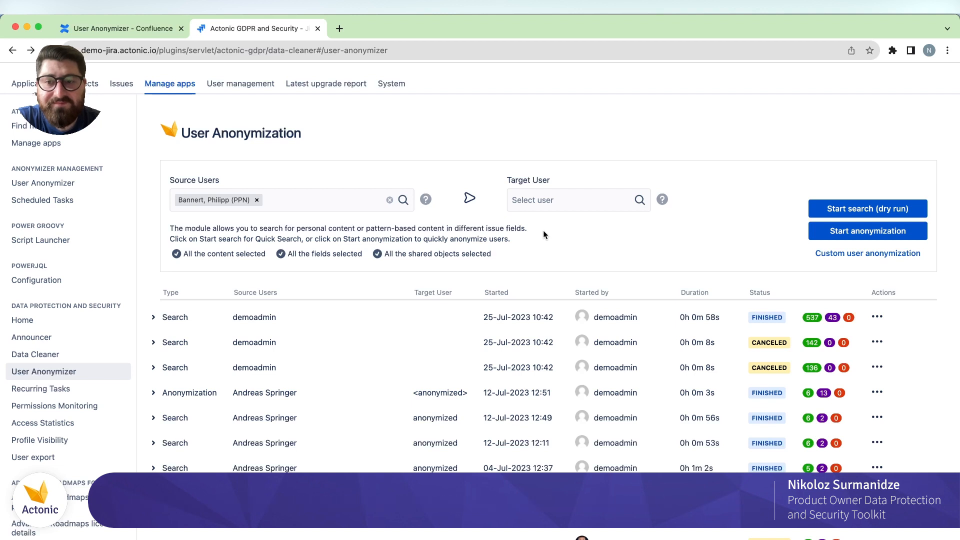
click(553, 207)
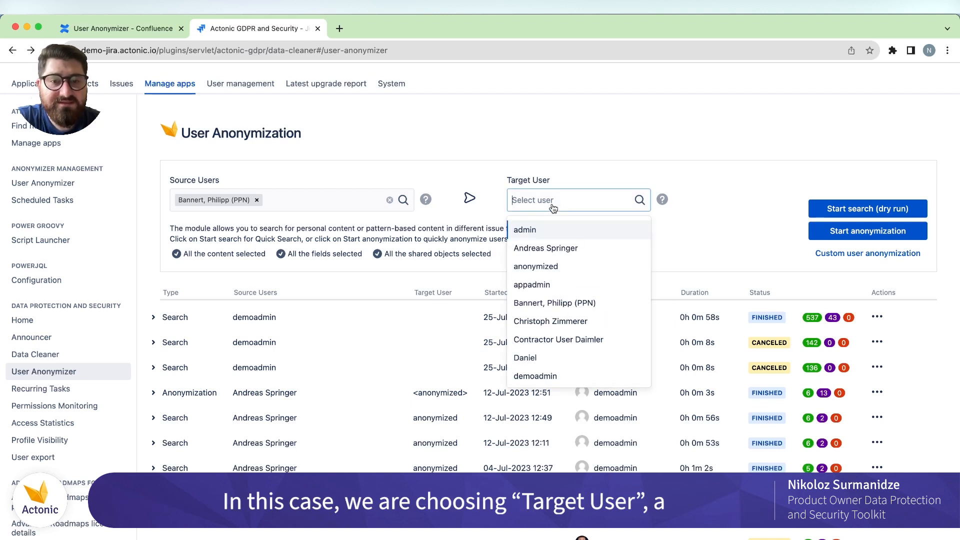
click(553, 267)
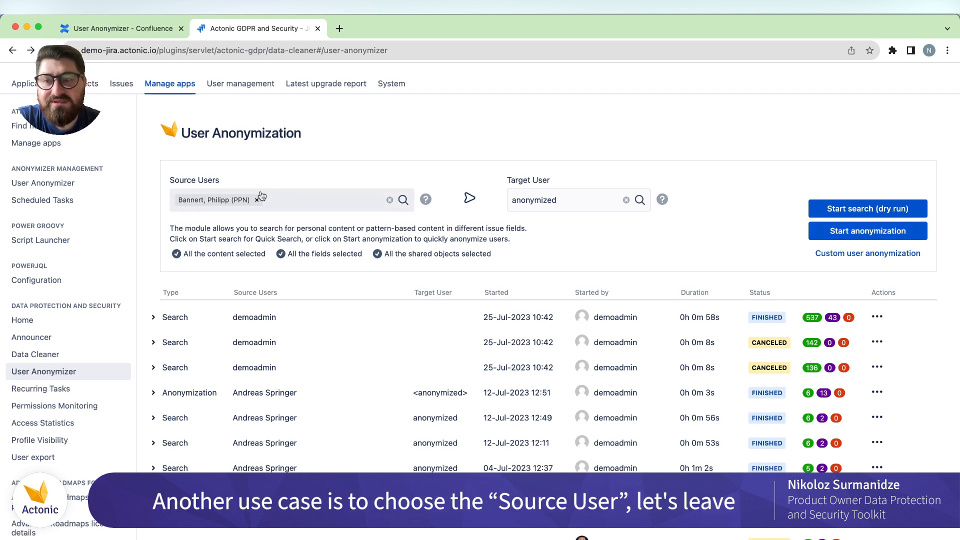
- Replace the "anonymized" target with the real user listed directly above Contractor User Daimler
click(512, 205)
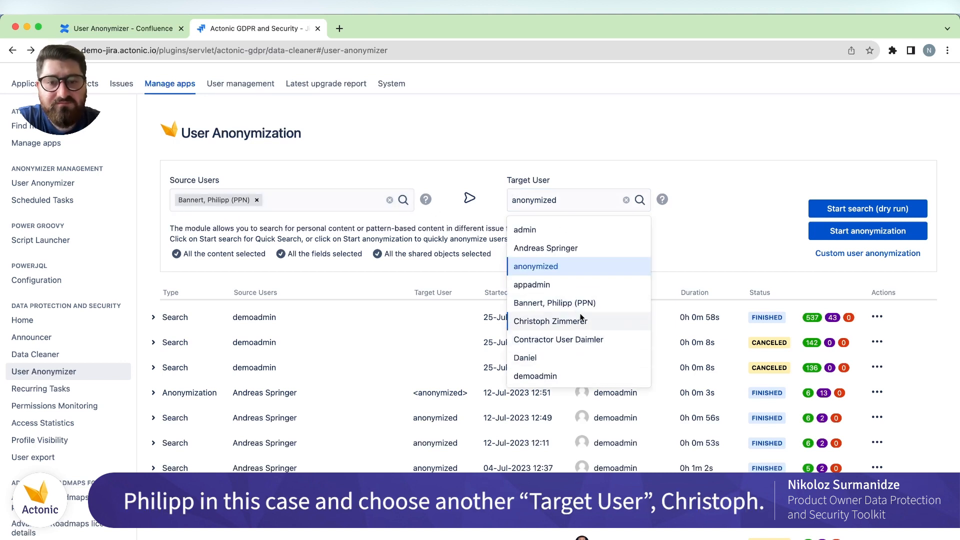
click(591, 322)
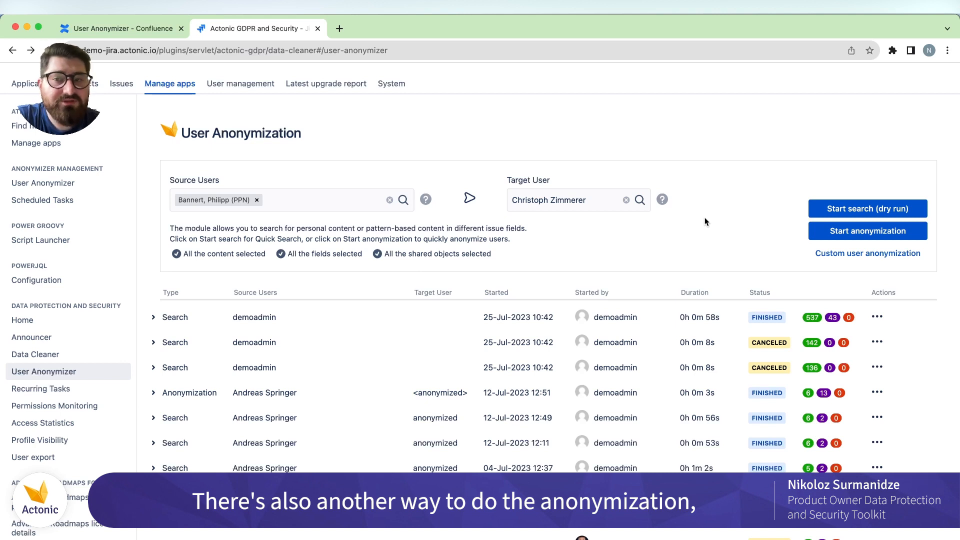
- Prepare a custom data anonymization from one user to another for all tickets and shared objects, then return to the dashboard without starting it
click(875, 256)
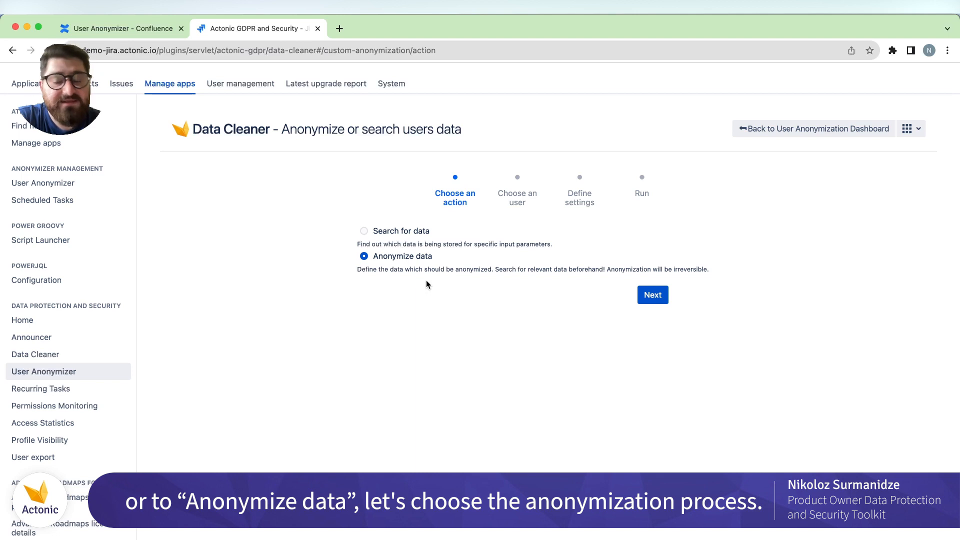
click(654, 294)
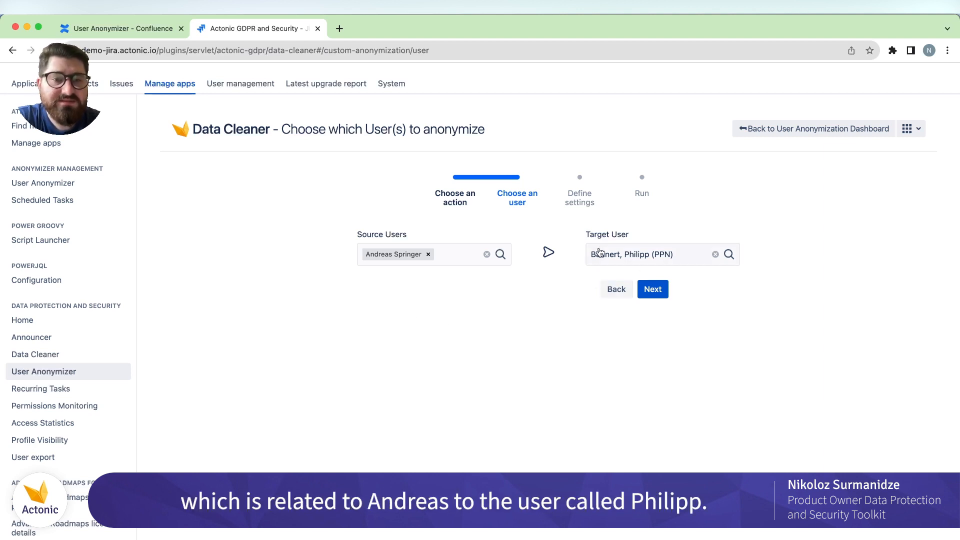
click(655, 293)
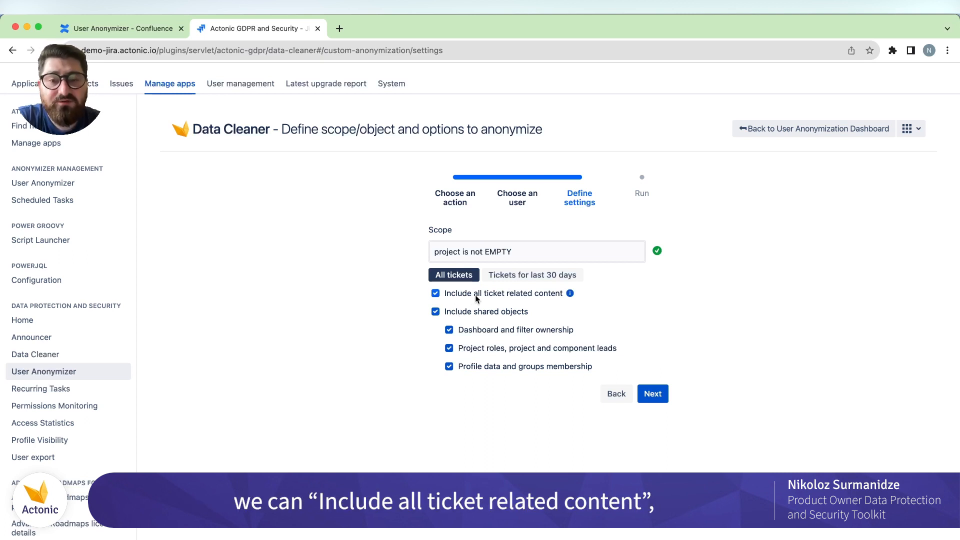
mouse_move(569, 294)
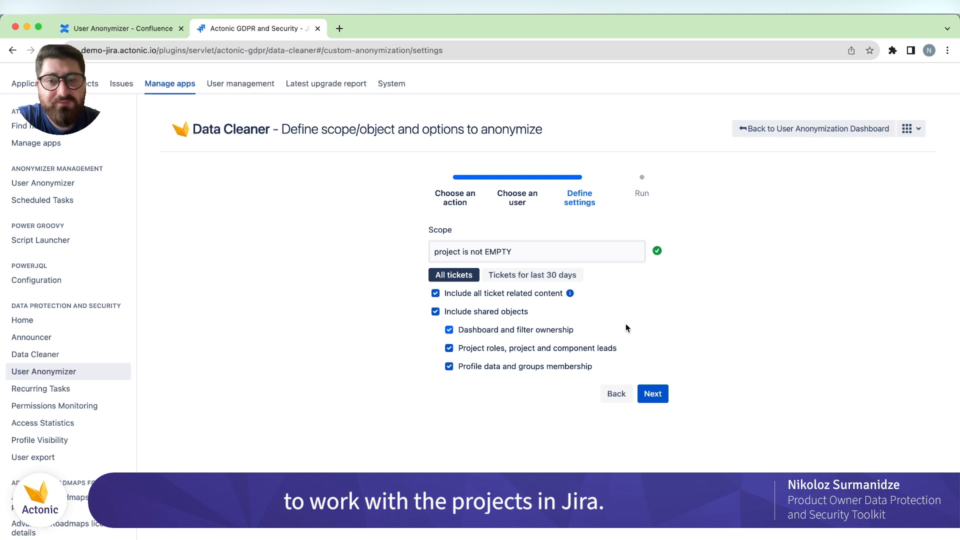
click(651, 392)
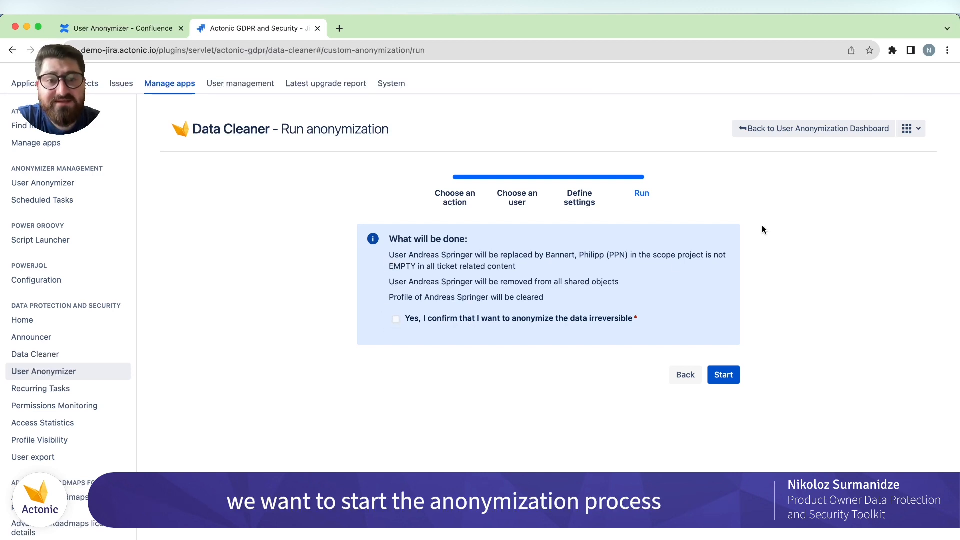
click(802, 131)
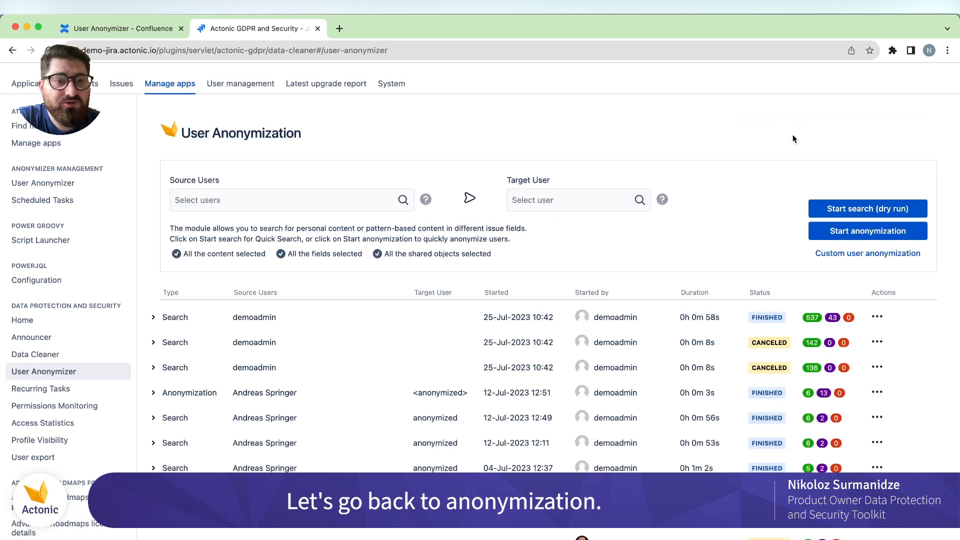
- Open the details of the anonymization run started on 12-Jul-2023 at 12:51
scroll(622, 274, down, 2)
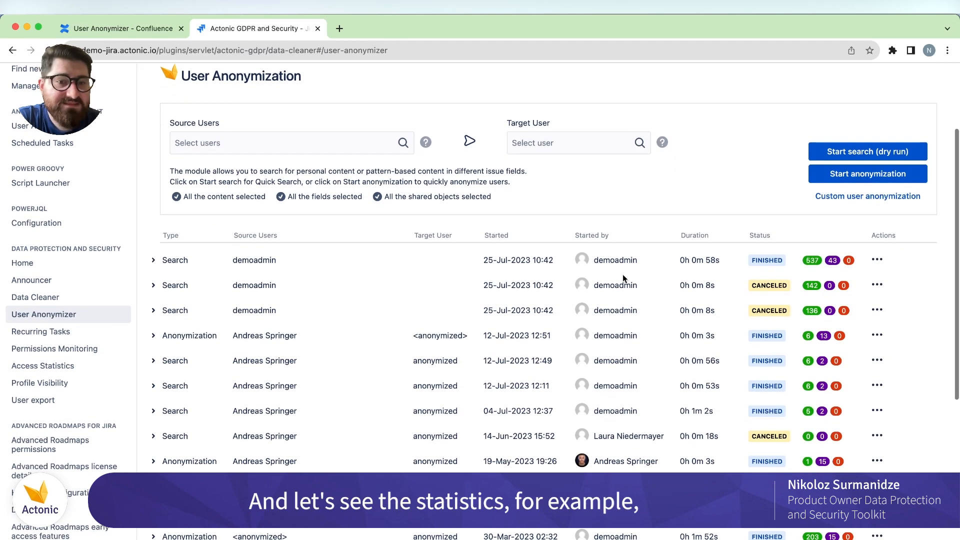
scroll(727, 368, down, 1)
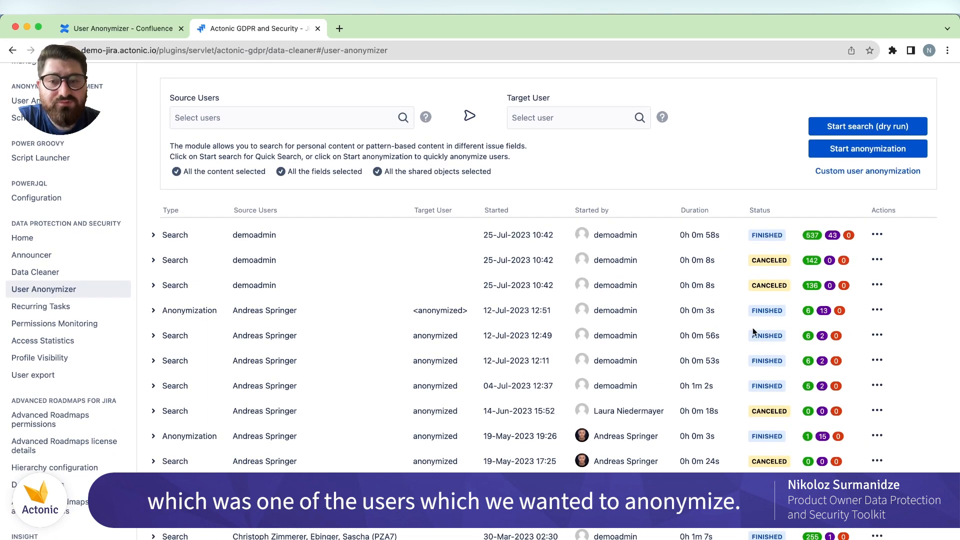
click(879, 311)
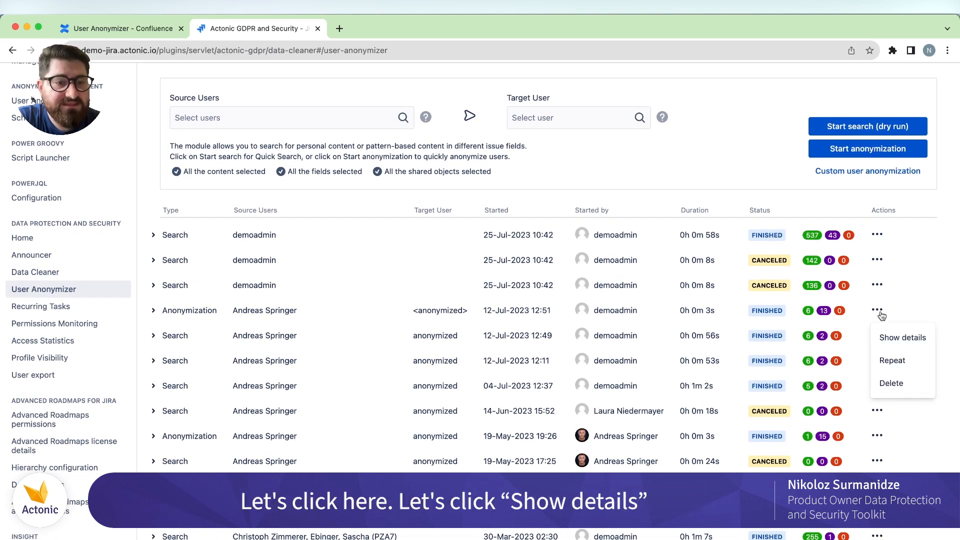
click(895, 336)
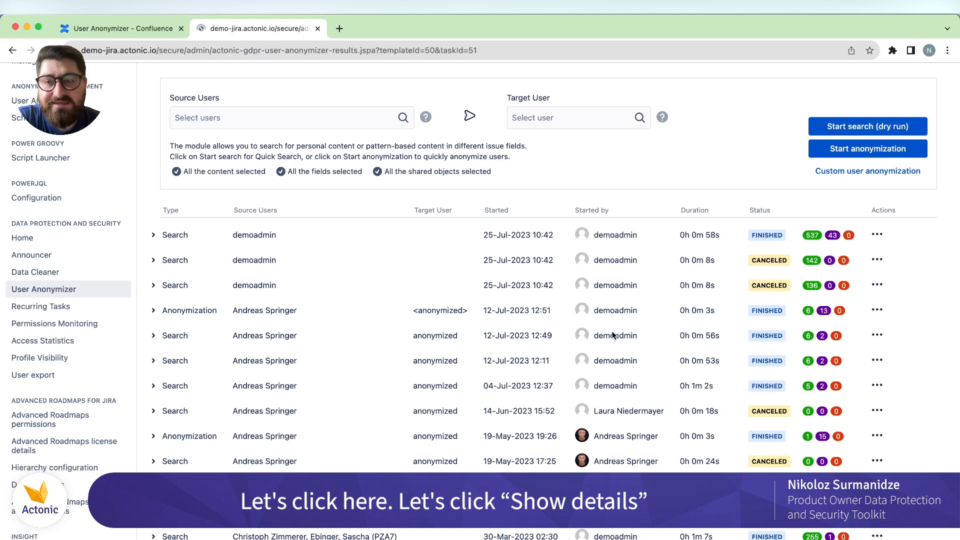
- Examine the run's history log for the projects, issues, fields, affected content, statuses and rules involved in the anonymization
scroll(484, 364, down, 5)
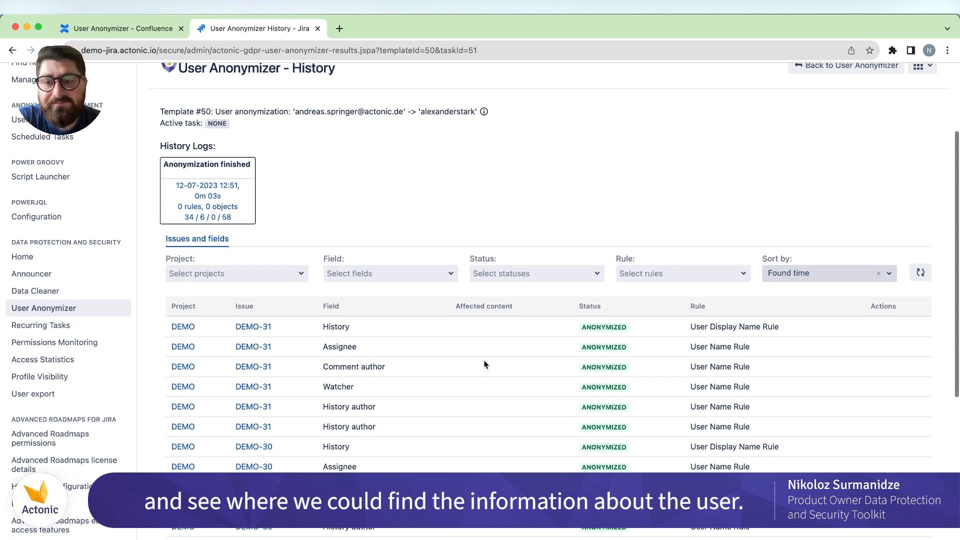
scroll(484, 363, down, 2)
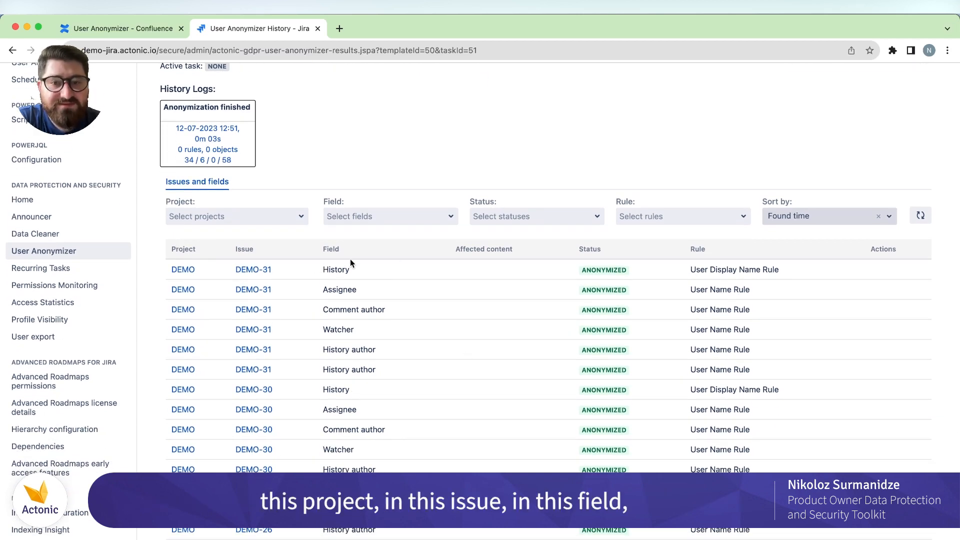
scroll(471, 255, up, 2)
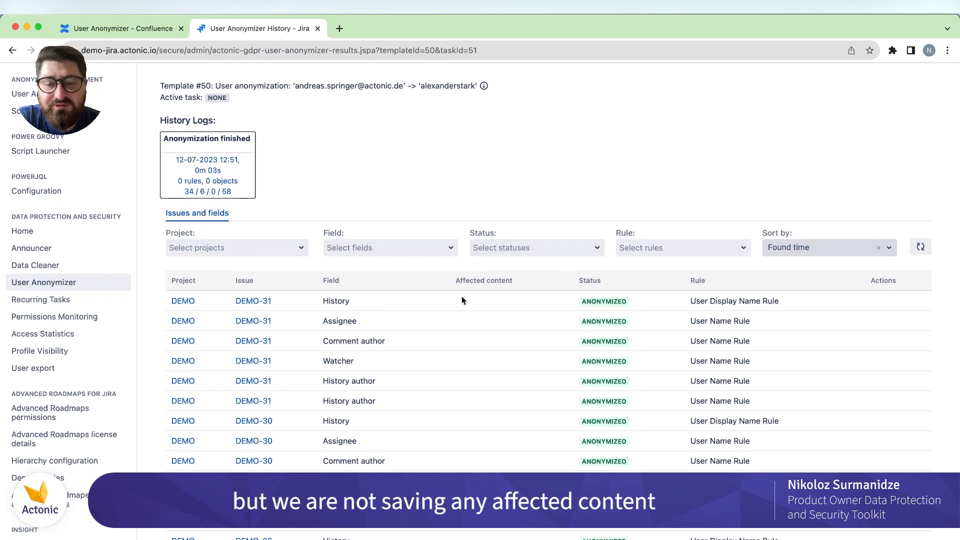
scroll(462, 300, down, 2)
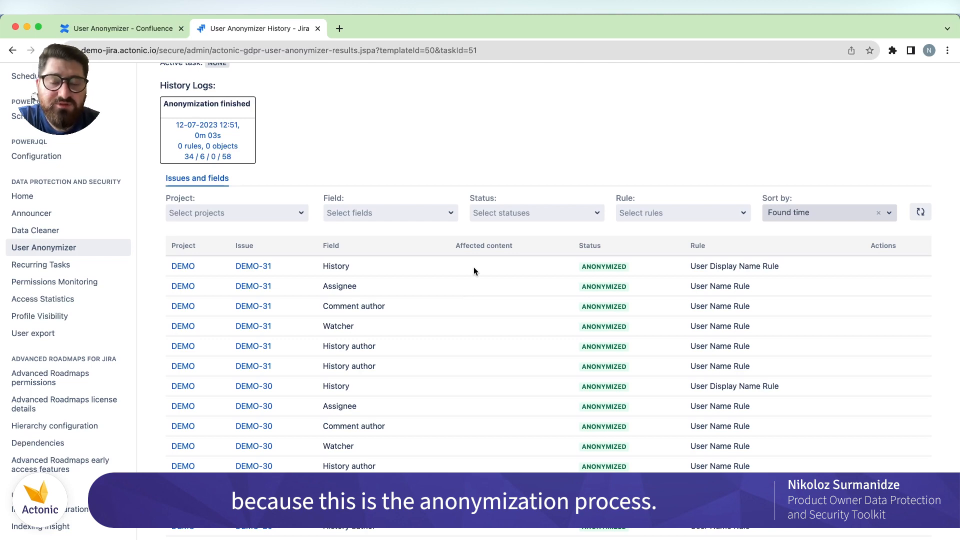
scroll(473, 267, down, 2)
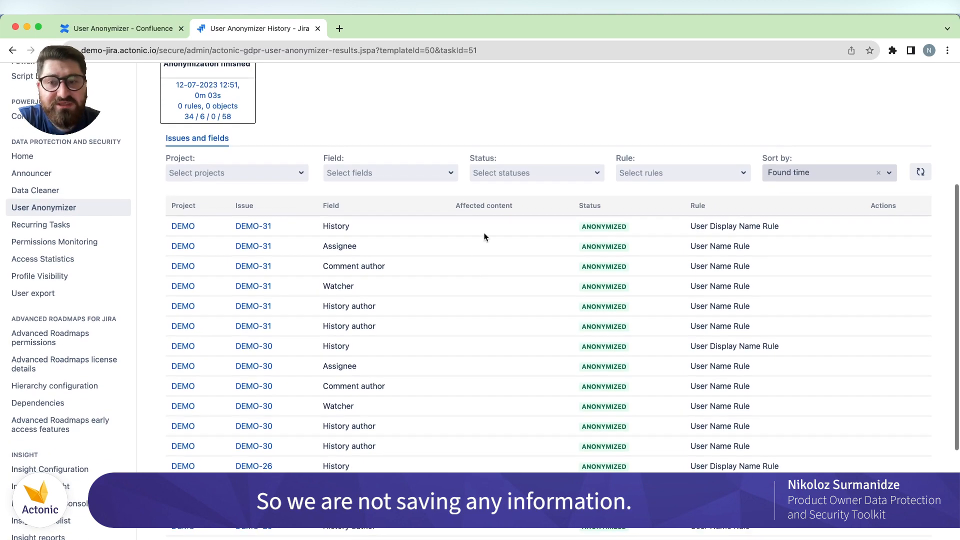
scroll(484, 237, up, 6)
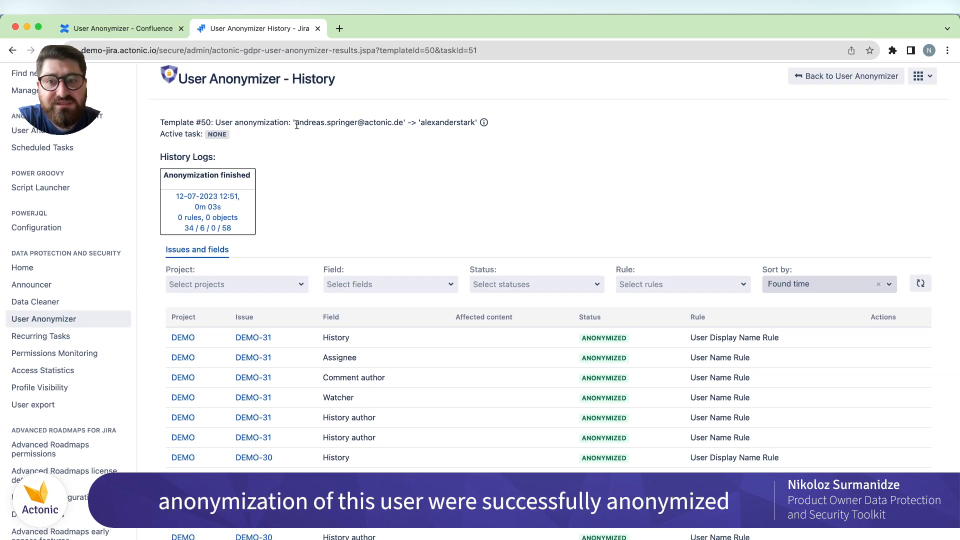
scroll(481, 274, down, 6)
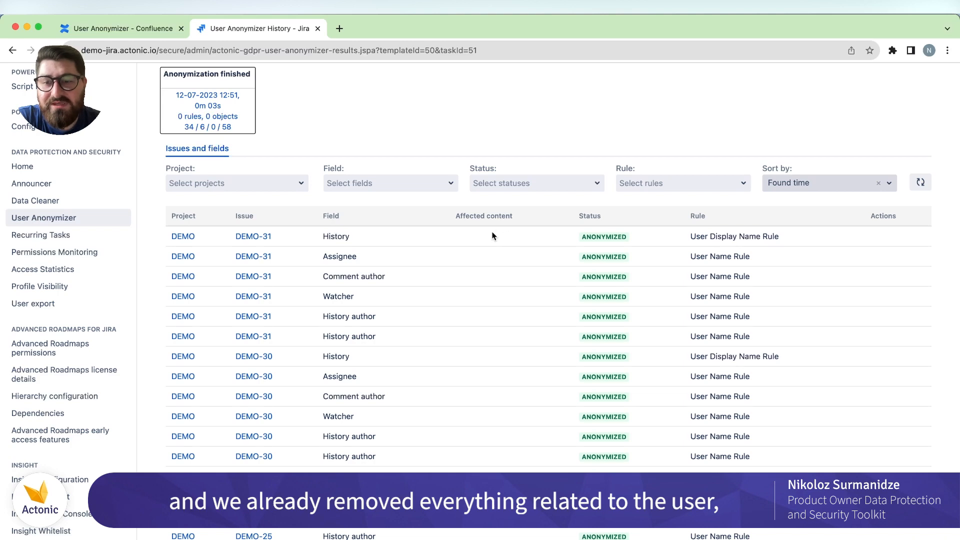
scroll(482, 274, down, 4)
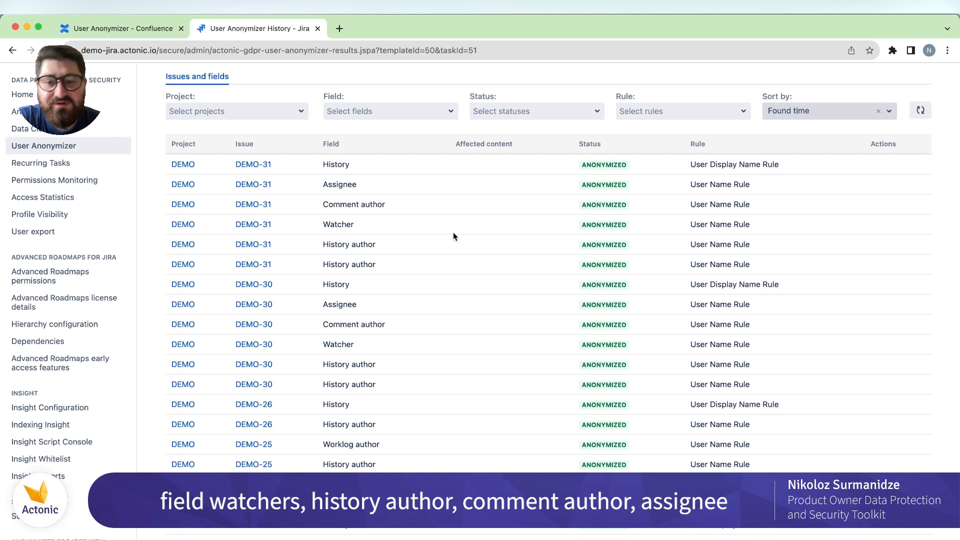
scroll(467, 300, down, 5)
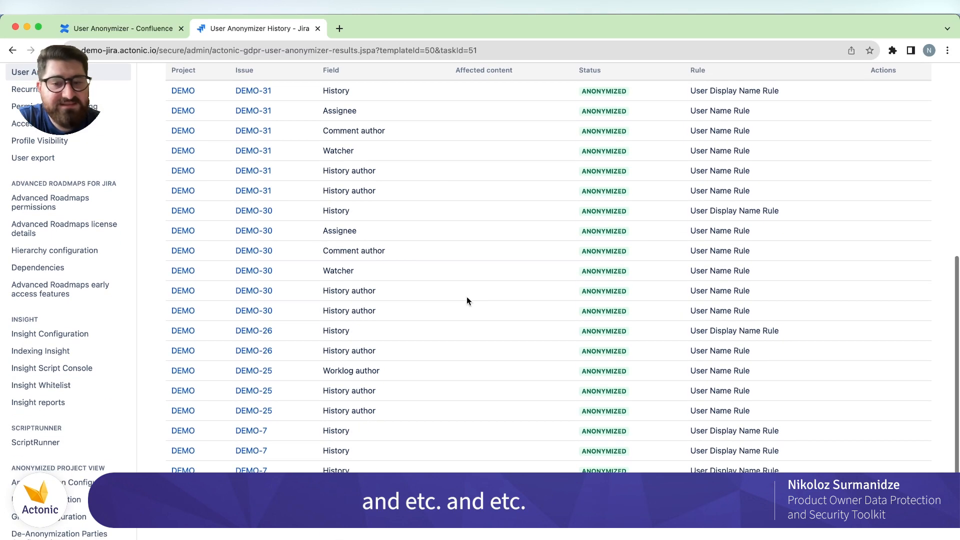
scroll(459, 245, up, 5)
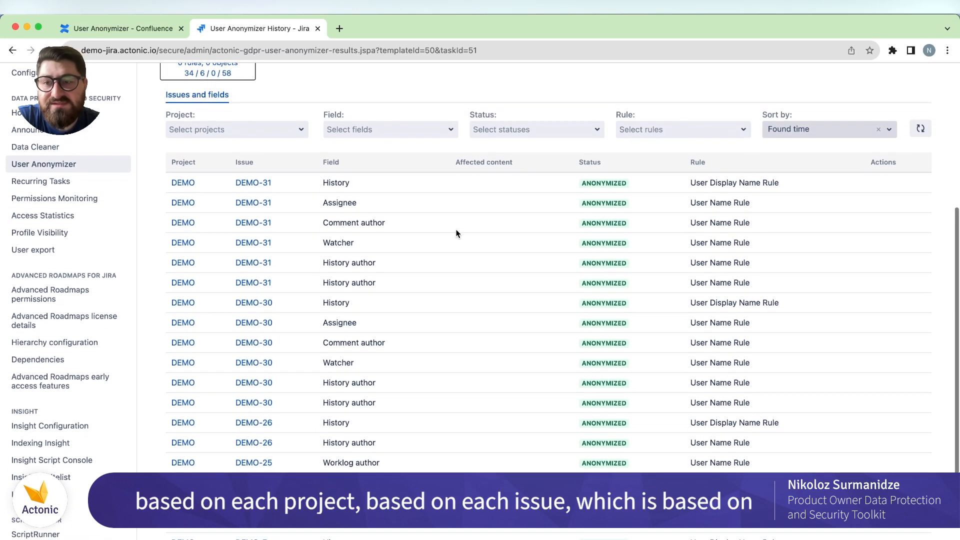
scroll(456, 225, up, 4)
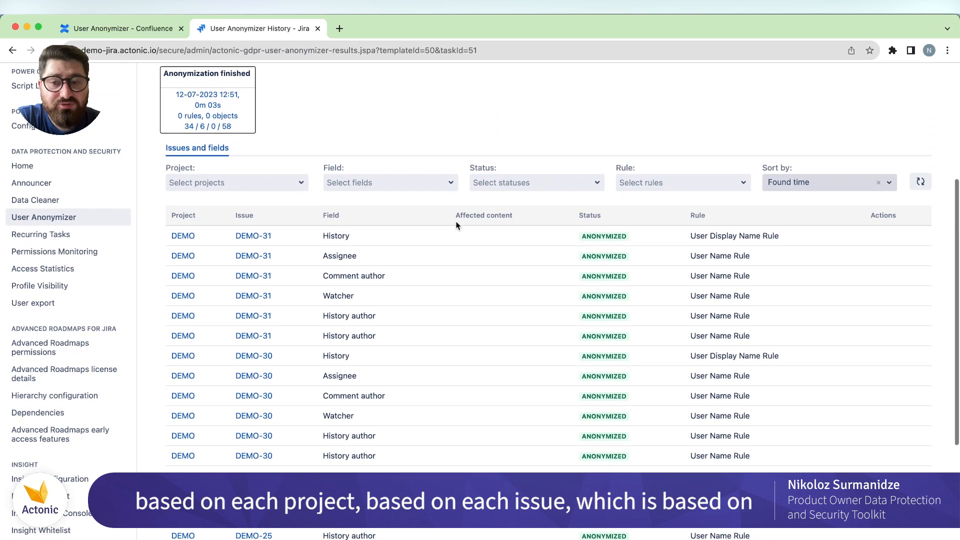
scroll(513, 161, up, 4)
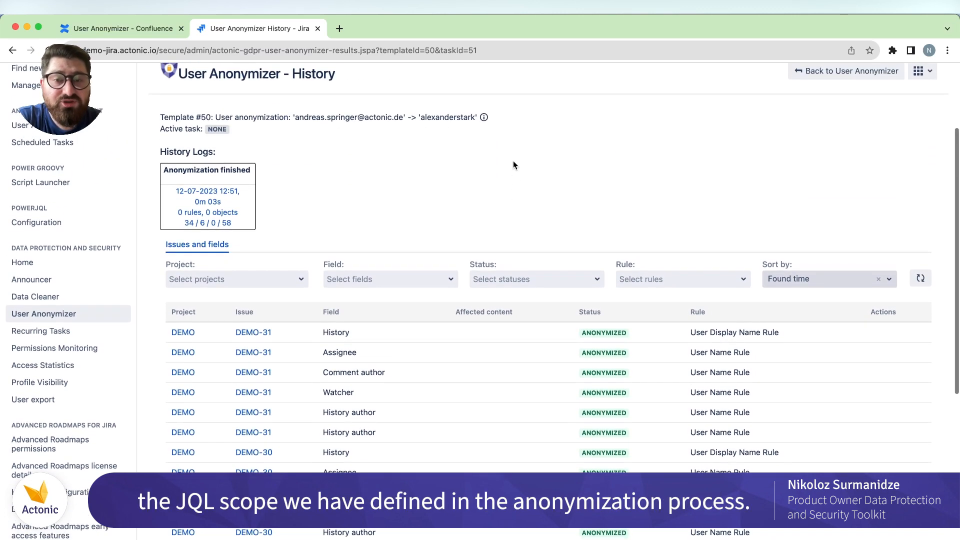
scroll(513, 161, up, 1)
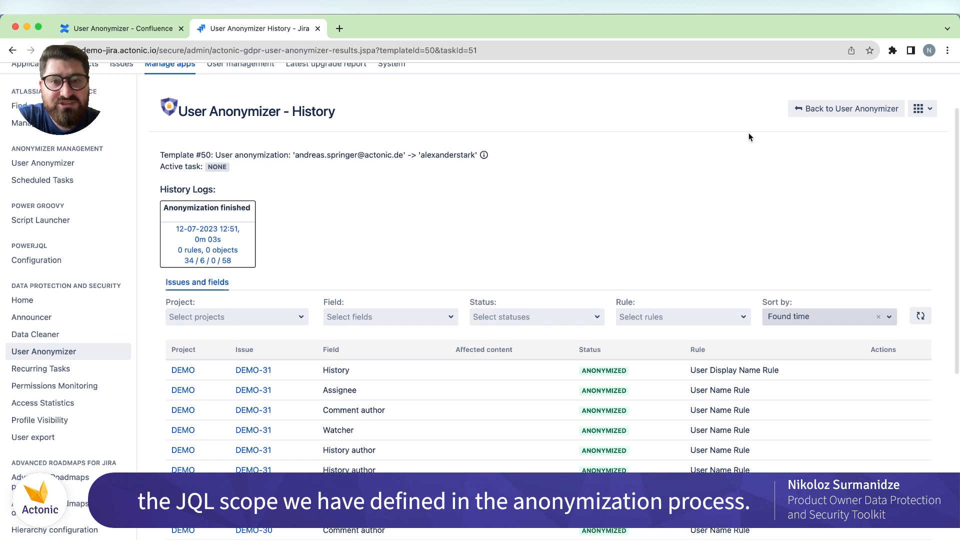
- Return from the history page to the User Anonymizer overview and view its list of past runs
click(819, 111)
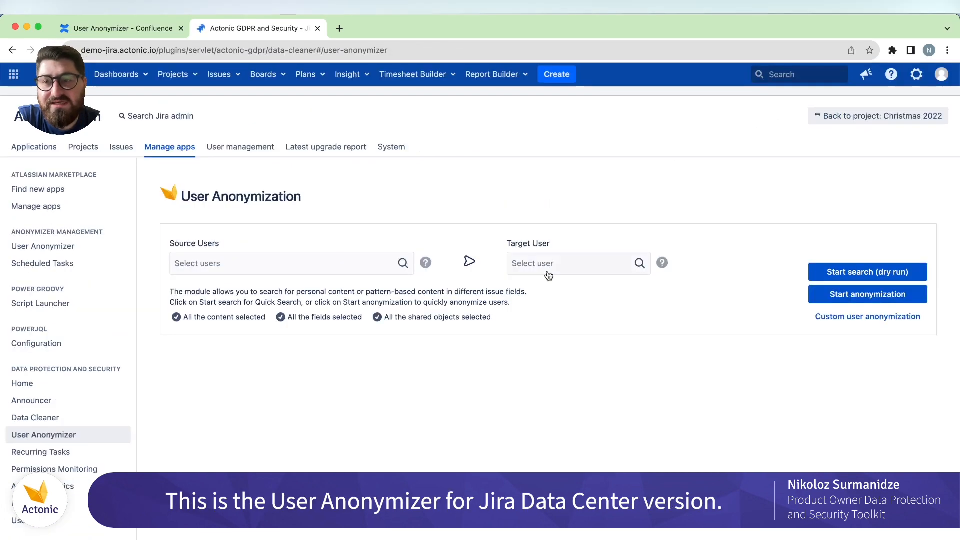
scroll(545, 319, down, 1)
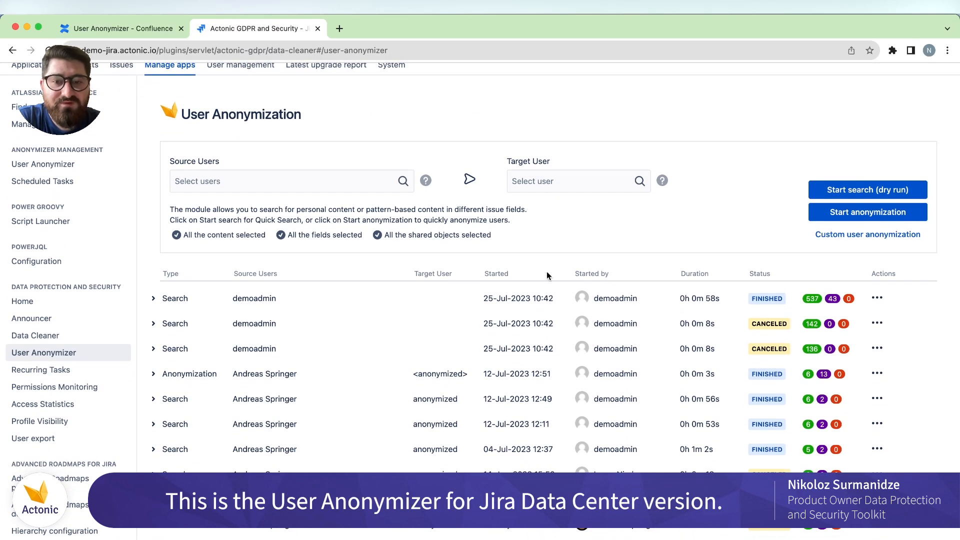